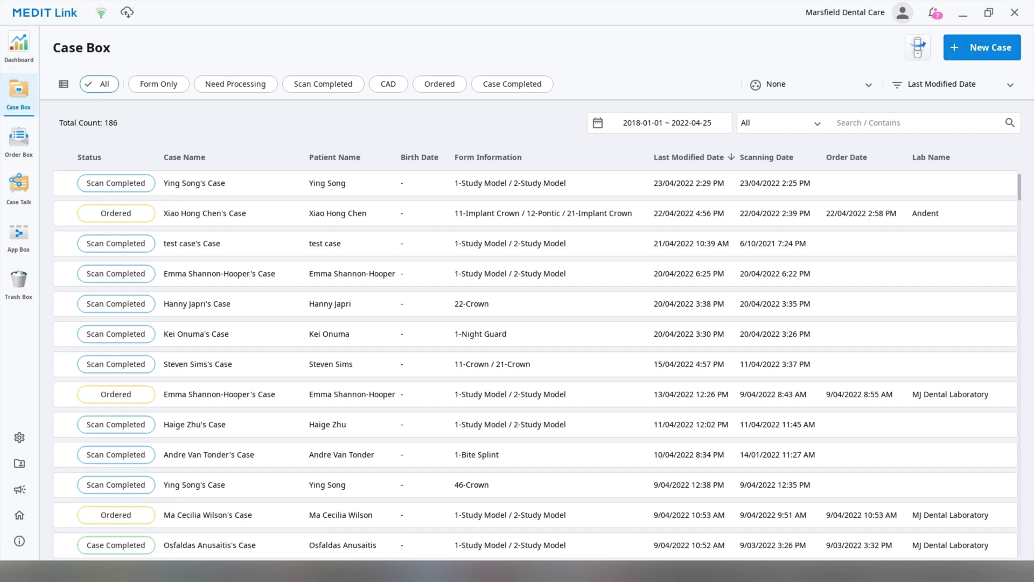
Step: Create a new case, enter the patient name, and register it
click(982, 48)
text(Z)
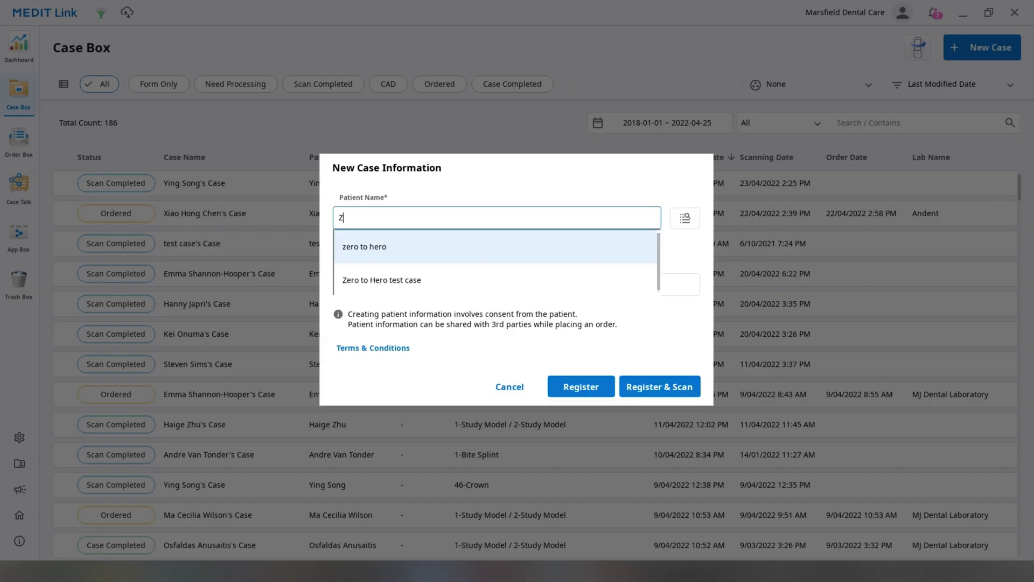
text(ero to Hero)
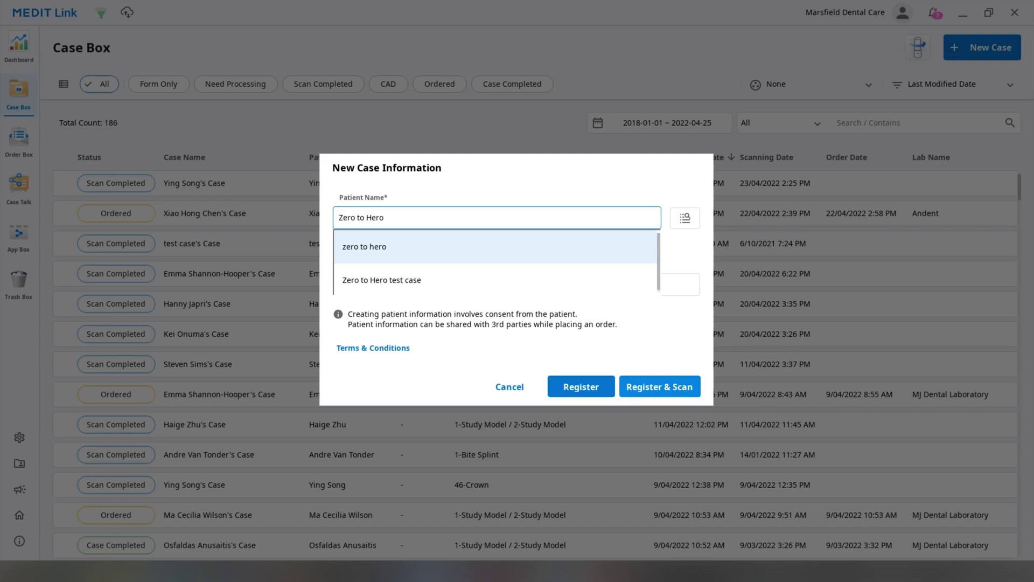
key(Return)
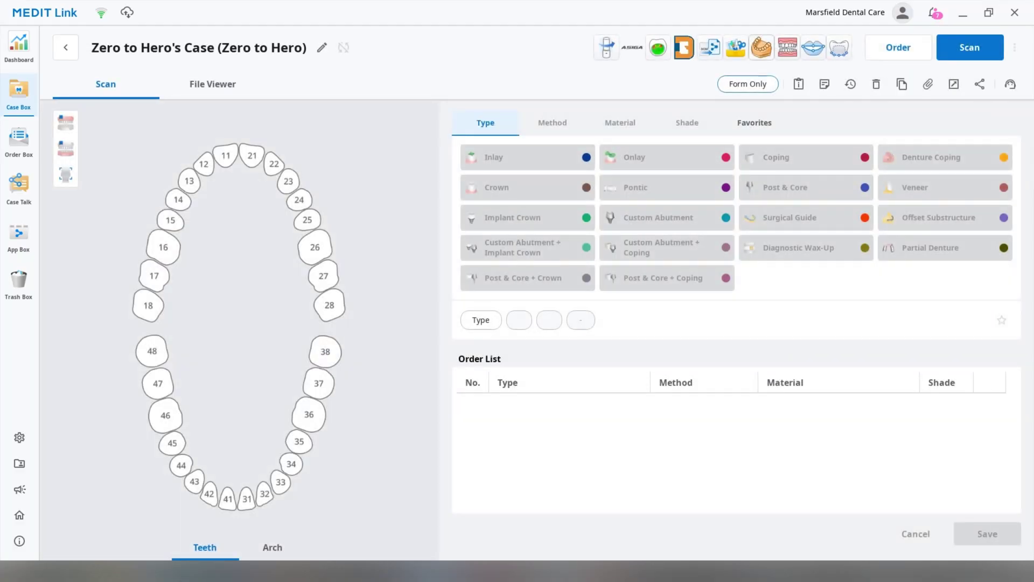
Step: Order a Digital Study Model for both the Maxilla and Mandible arches, then save
click(272, 546)
click(238, 259)
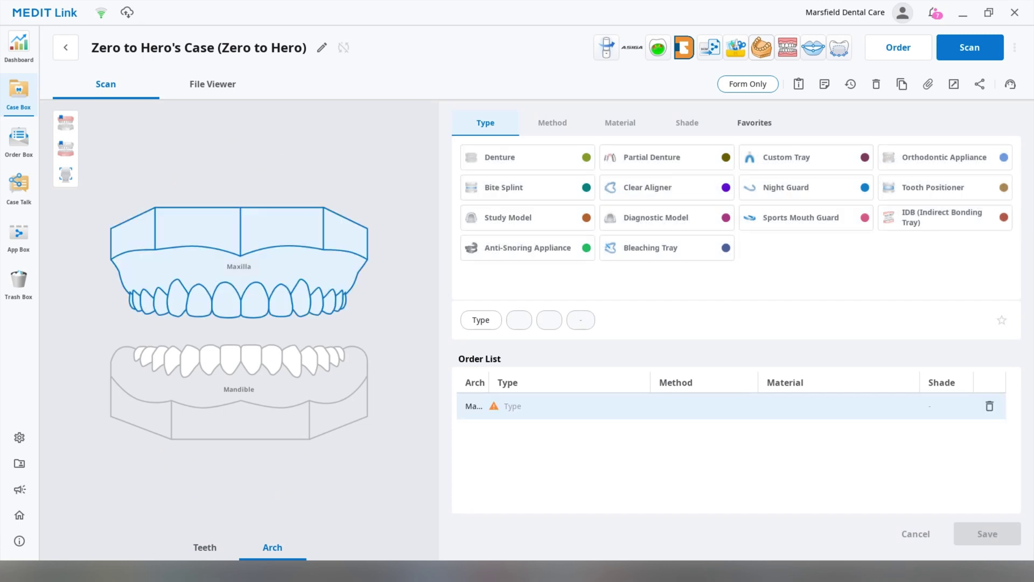
click(507, 217)
click(528, 157)
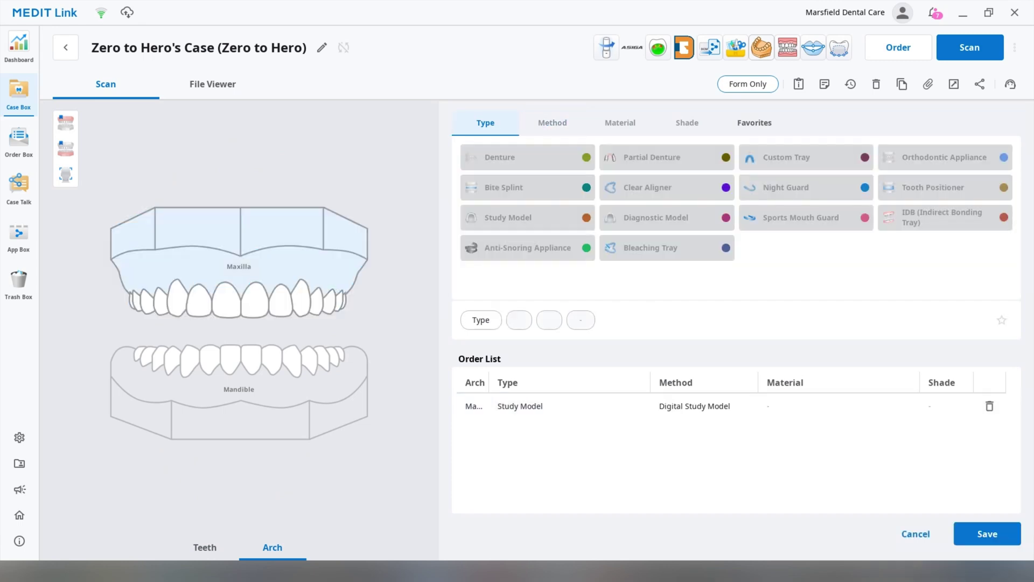
click(239, 398)
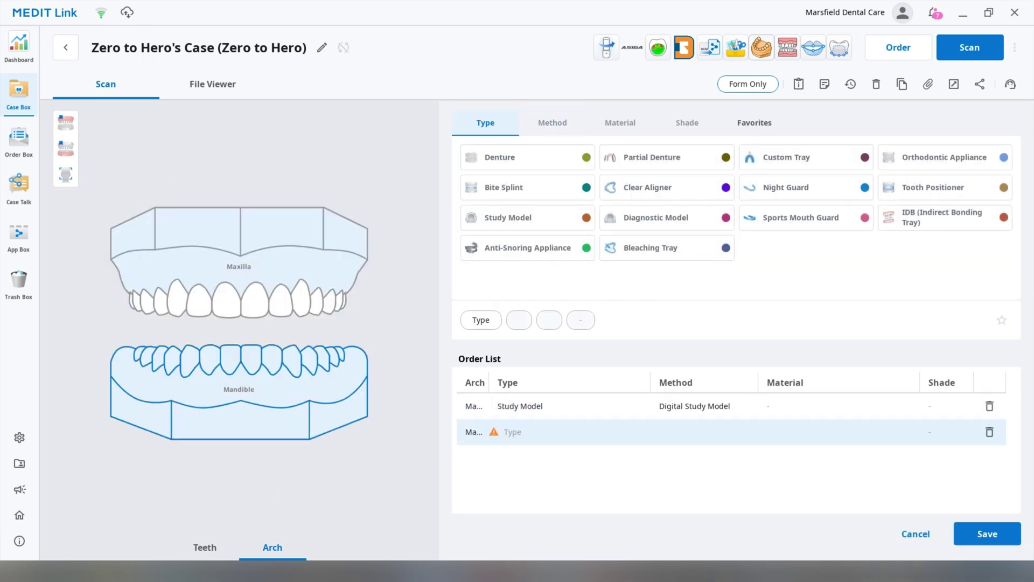
click(528, 217)
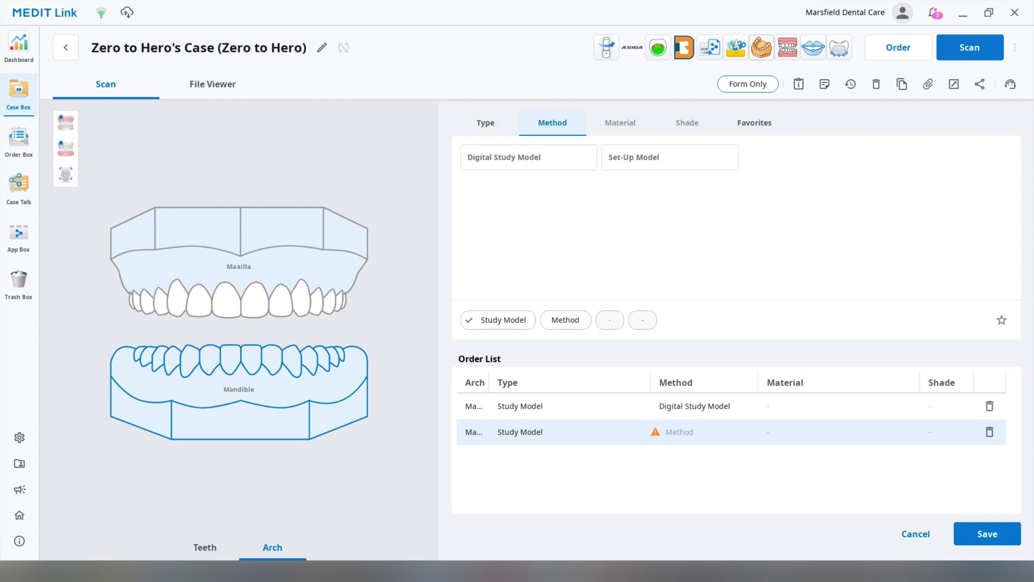
click(529, 157)
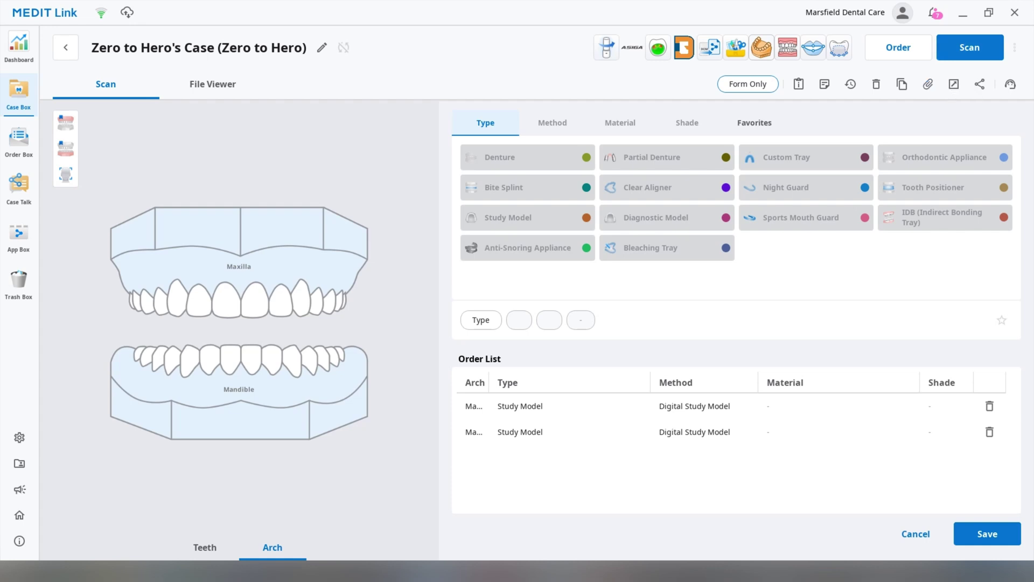
key(Return)
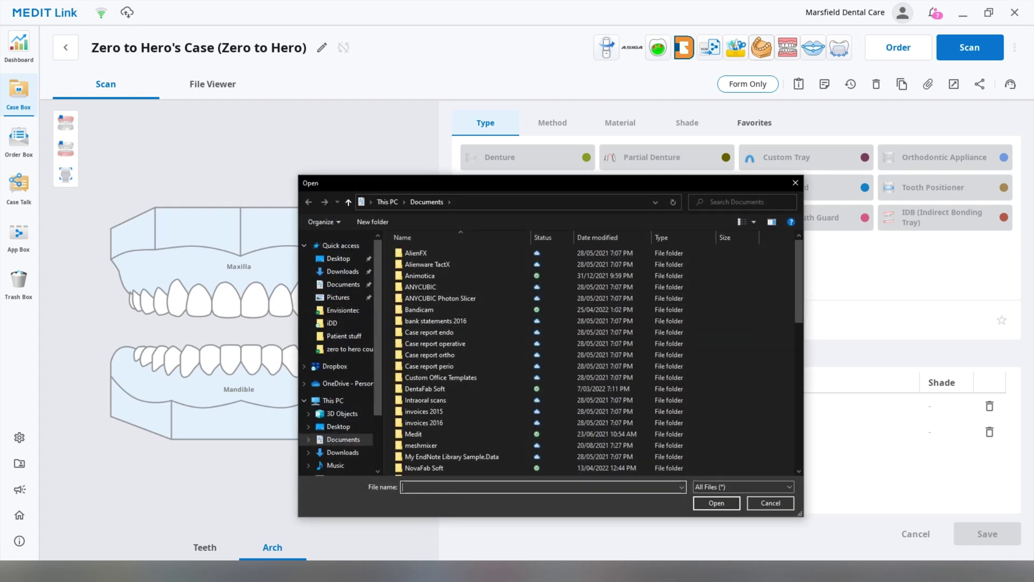
Step: Attach all four STL scans from Desktop > zero to hero test case subfolder, then view them
scroll(474, 363, down, 4)
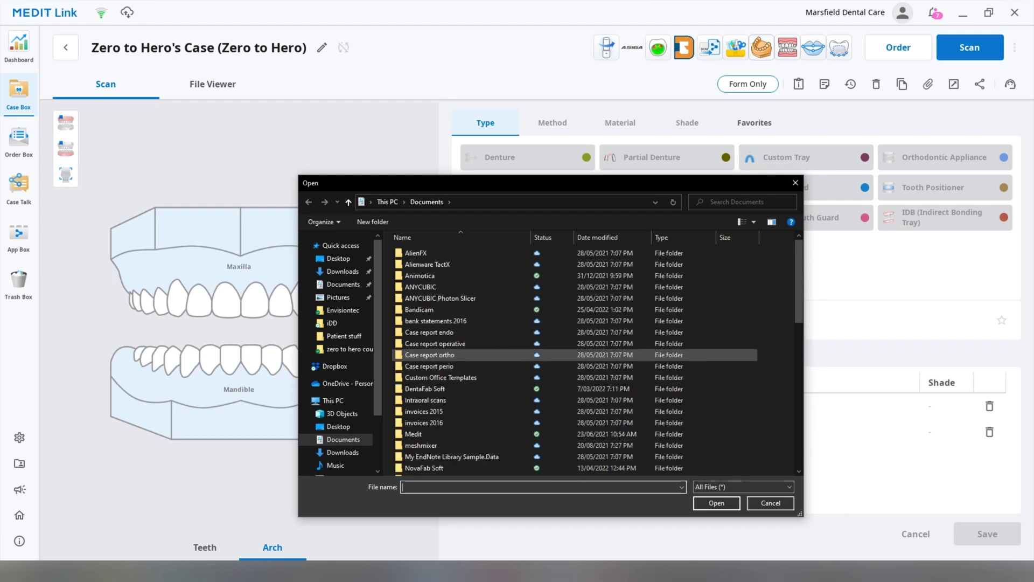
click(339, 258)
scroll(458, 324, down, 10)
scroll(458, 329, down, 5)
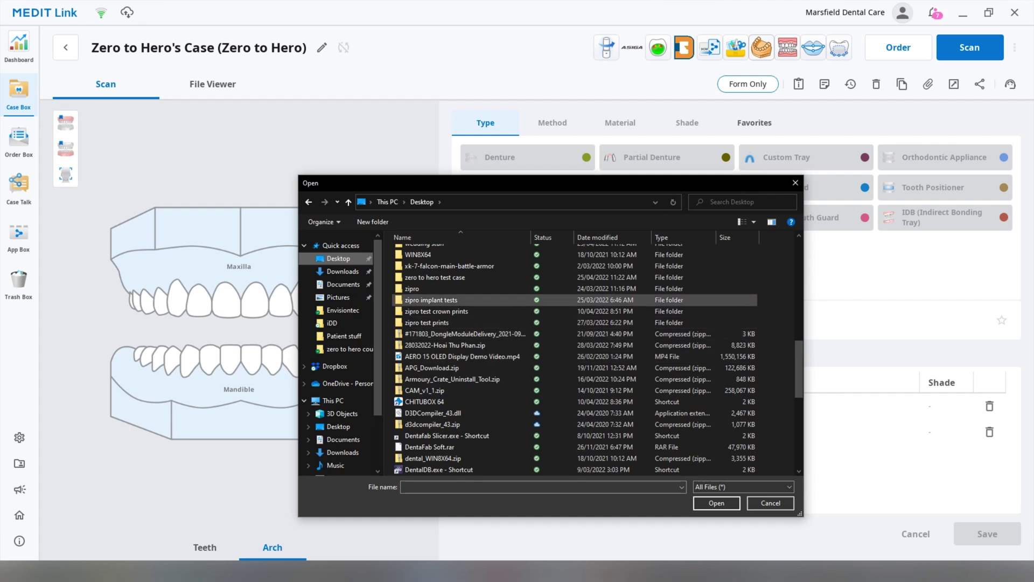
double_click(435, 277)
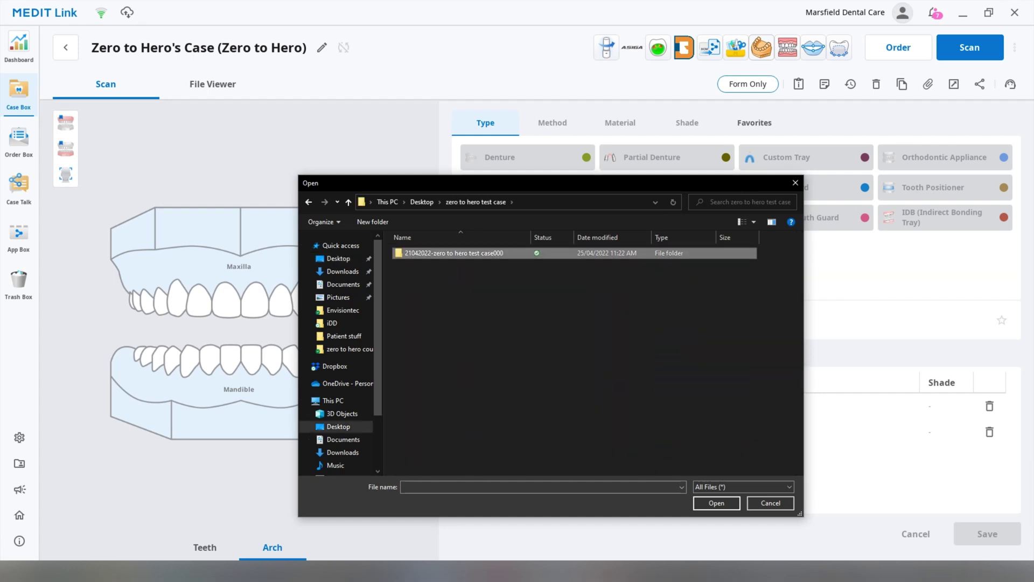
double_click(539, 252)
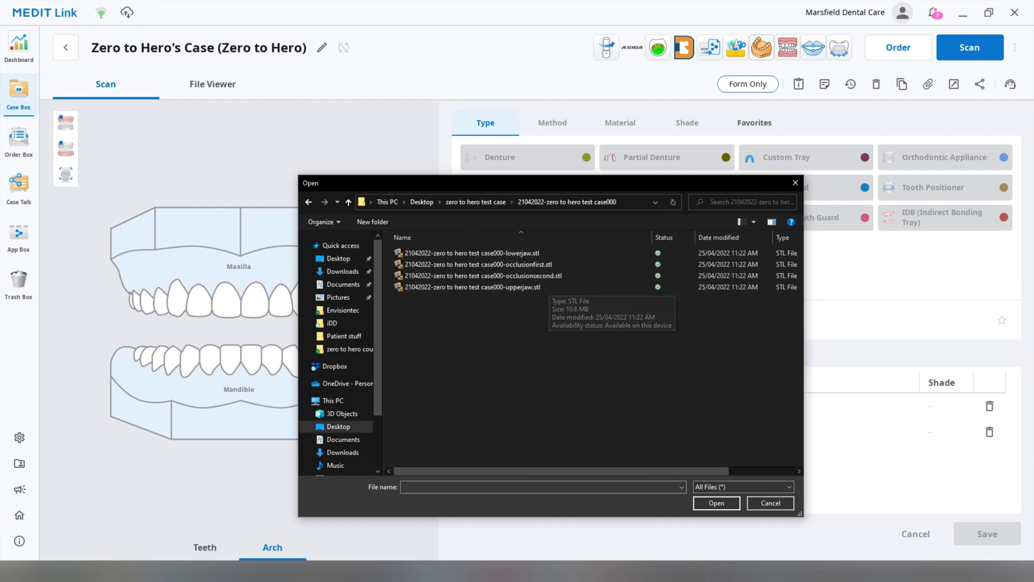
key(ctrl+a)
key(Return)
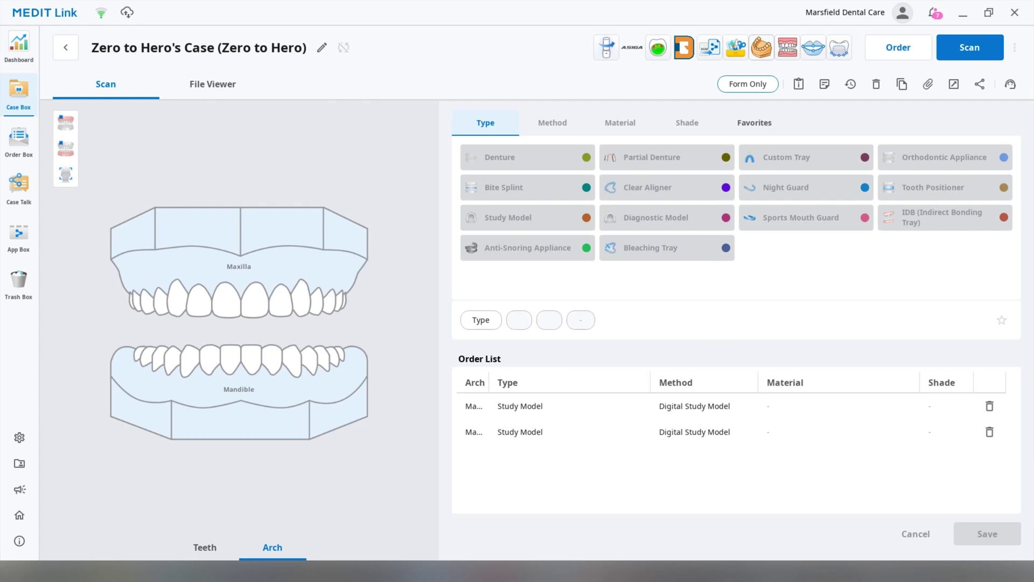
click(212, 84)
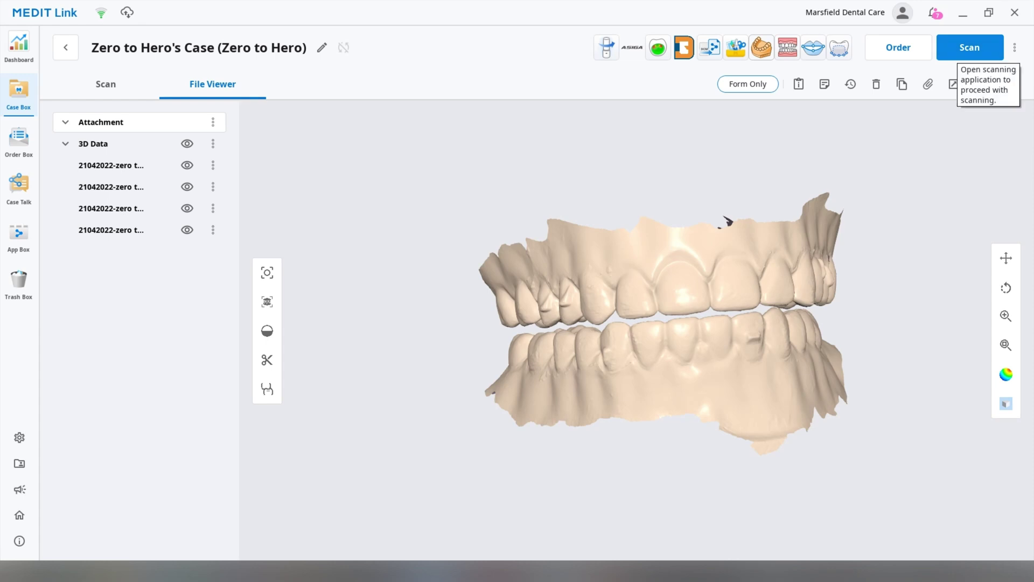
Step: Launch Medit Scan for Clinics for this case from Medit Link
click(970, 47)
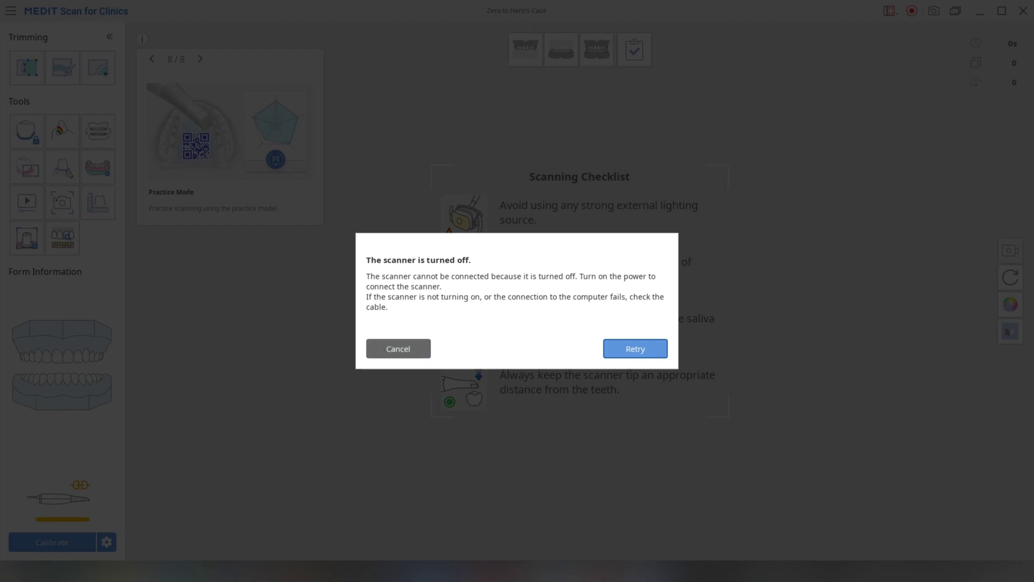
Step: Dismiss the scanner-off warning and select the Maxilla scanning stage
click(635, 348)
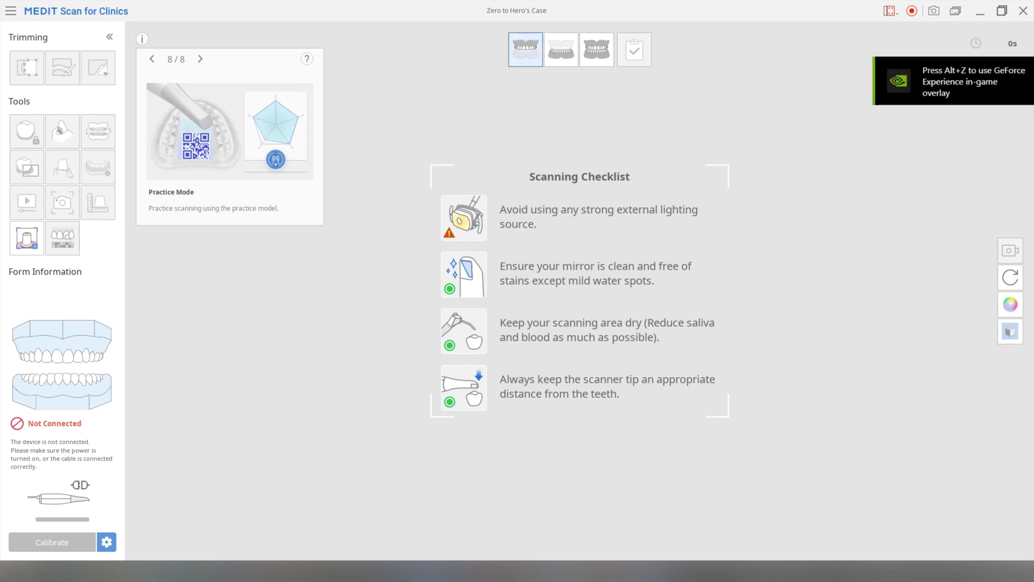
click(525, 49)
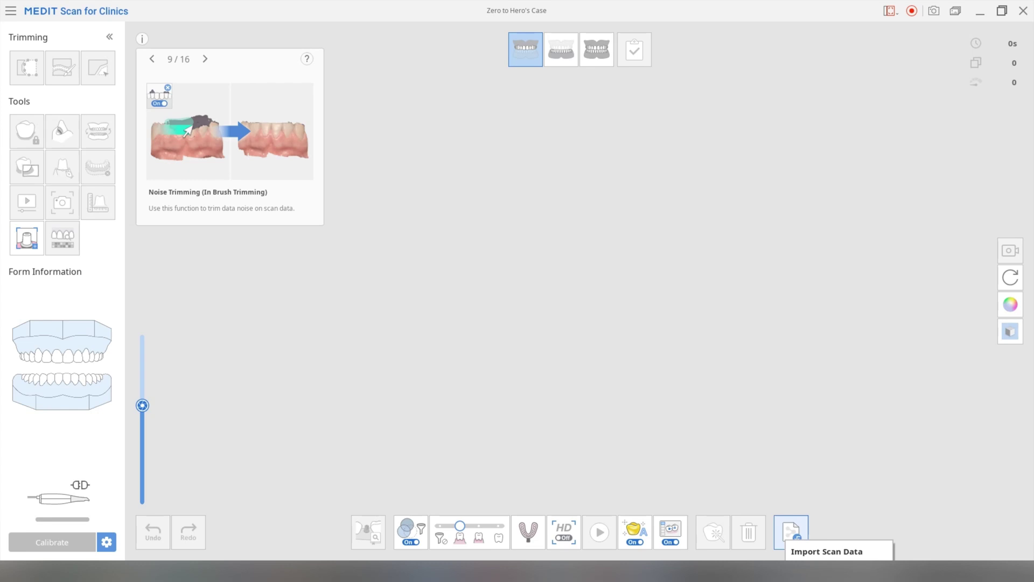
Step: Import upperjaw.stl from Medit Link into the Maxilla stage
click(791, 532)
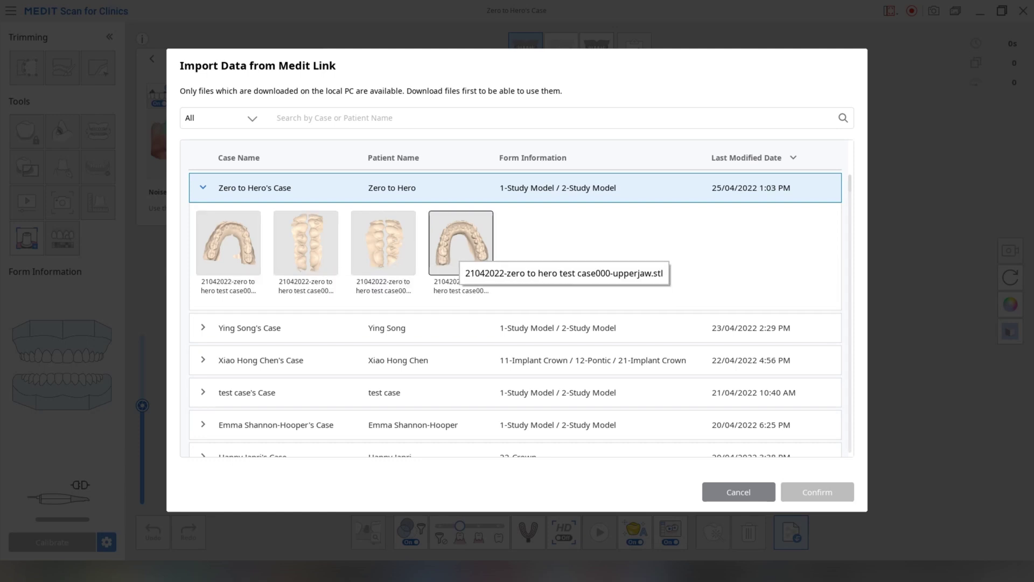
click(461, 252)
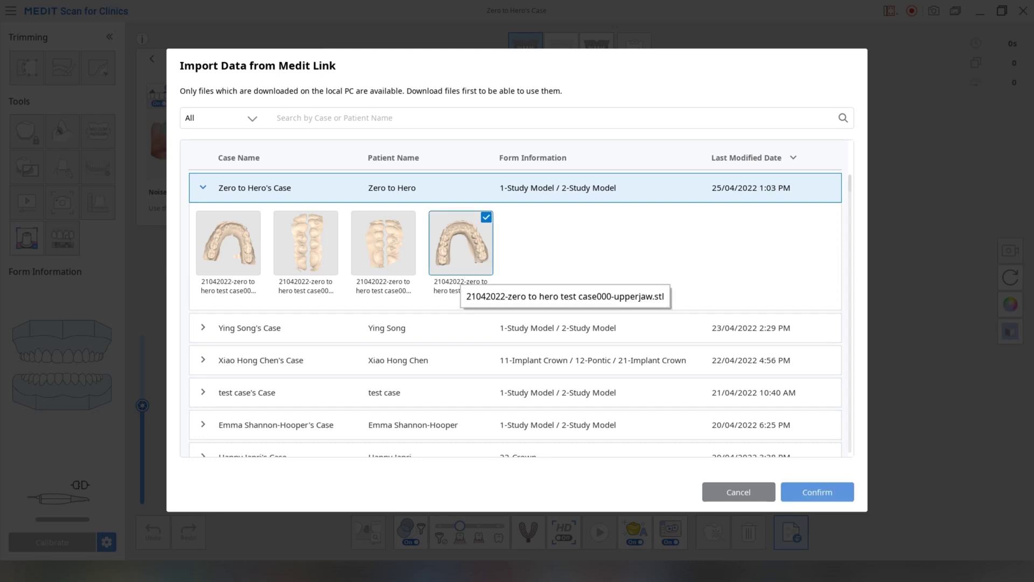
click(817, 492)
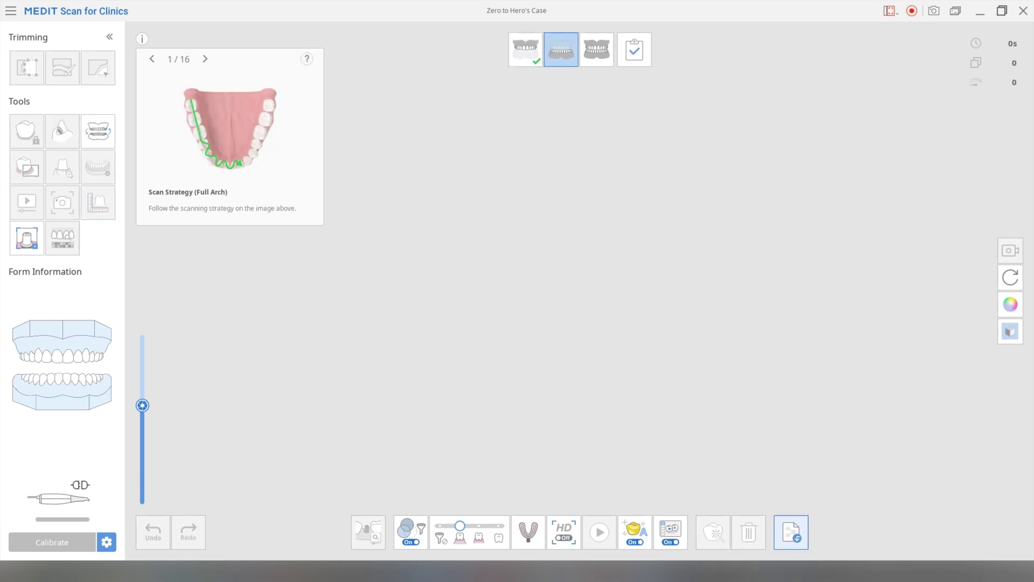
Step: Import the lower jaw scan from Medit Link into the Mandible stage
click(791, 532)
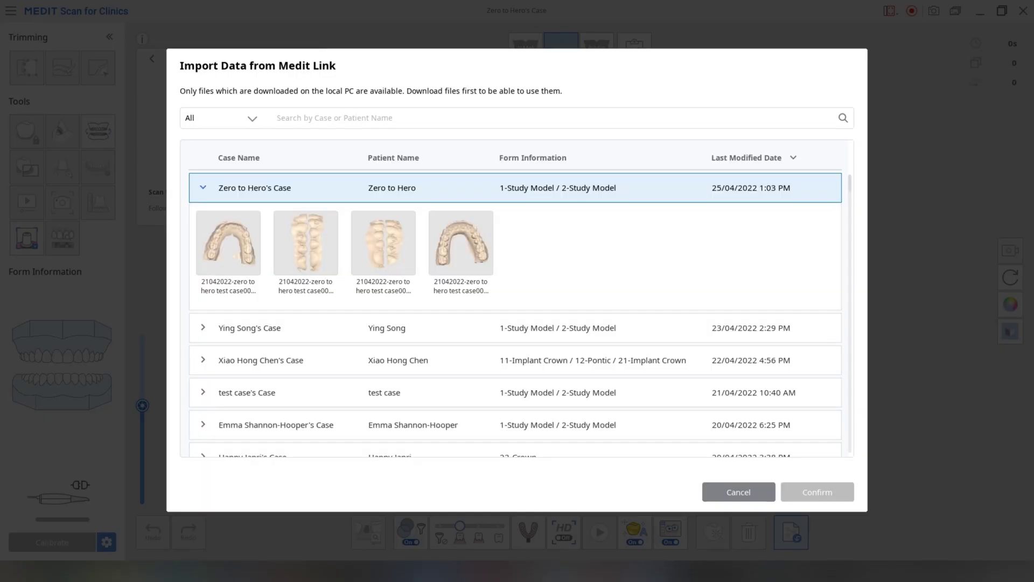
click(228, 242)
click(818, 491)
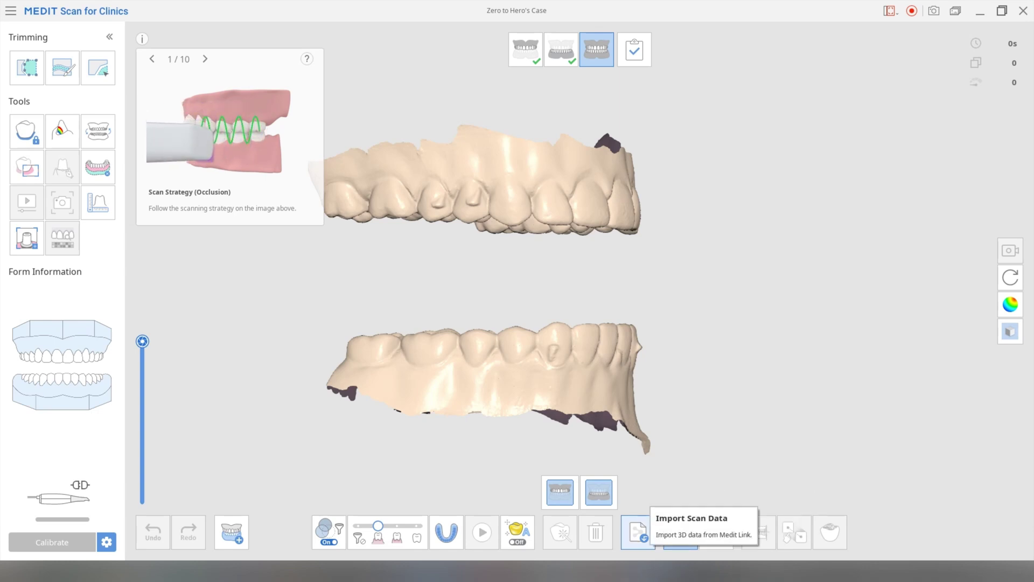
Step: Import the case's second scan as the bite, then start Manual Alignment
click(639, 532)
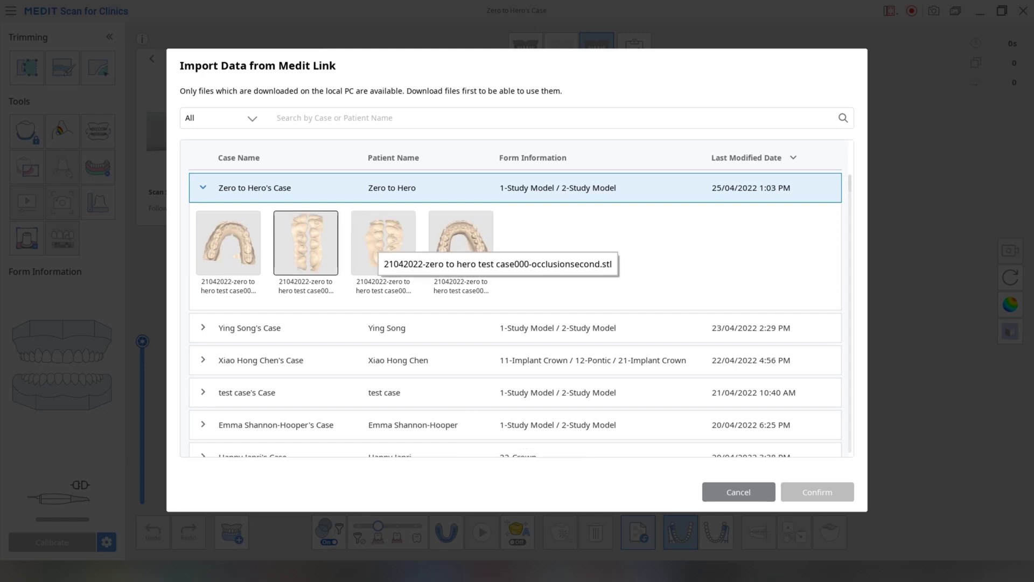
click(306, 245)
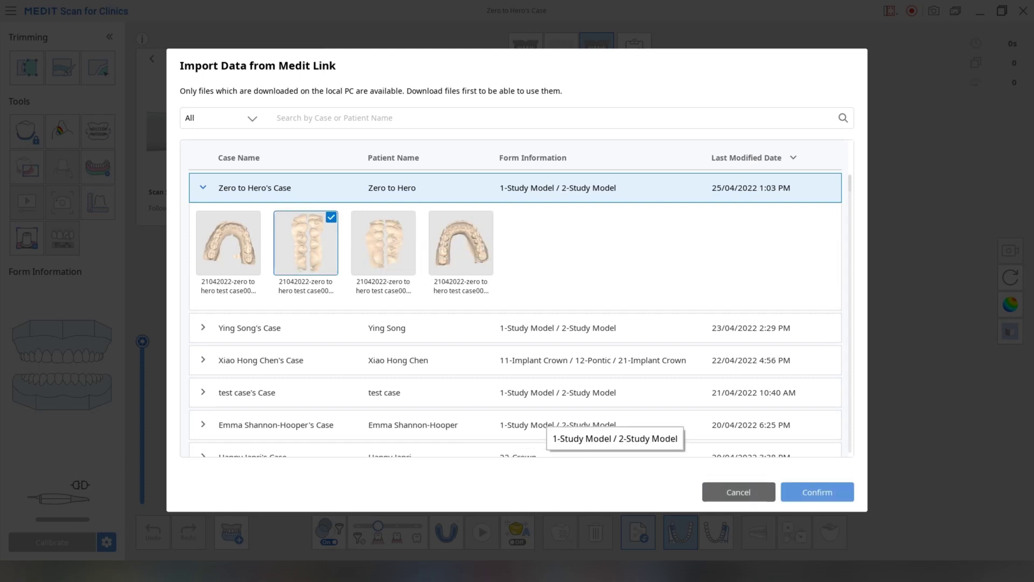
click(817, 492)
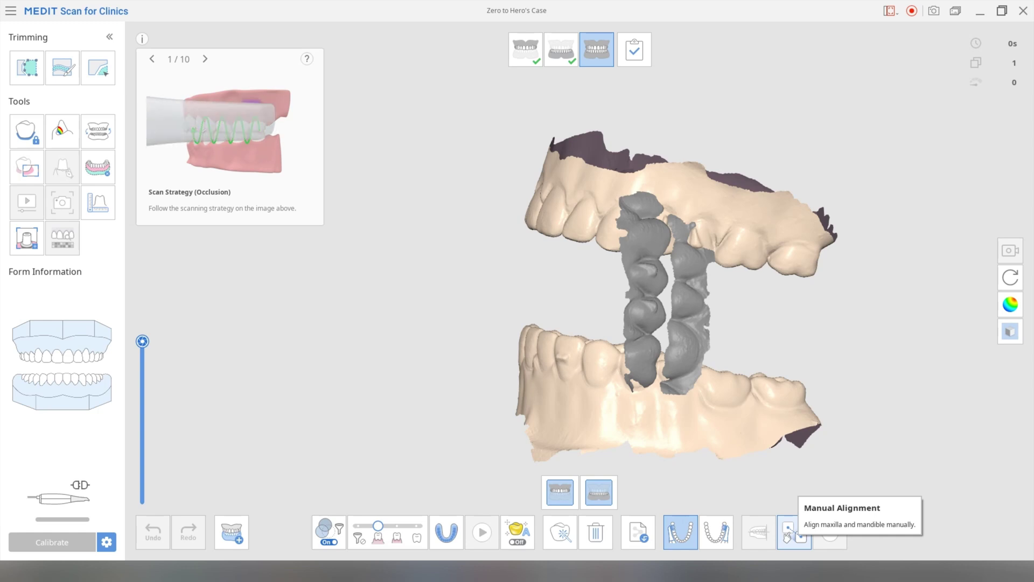
click(788, 533)
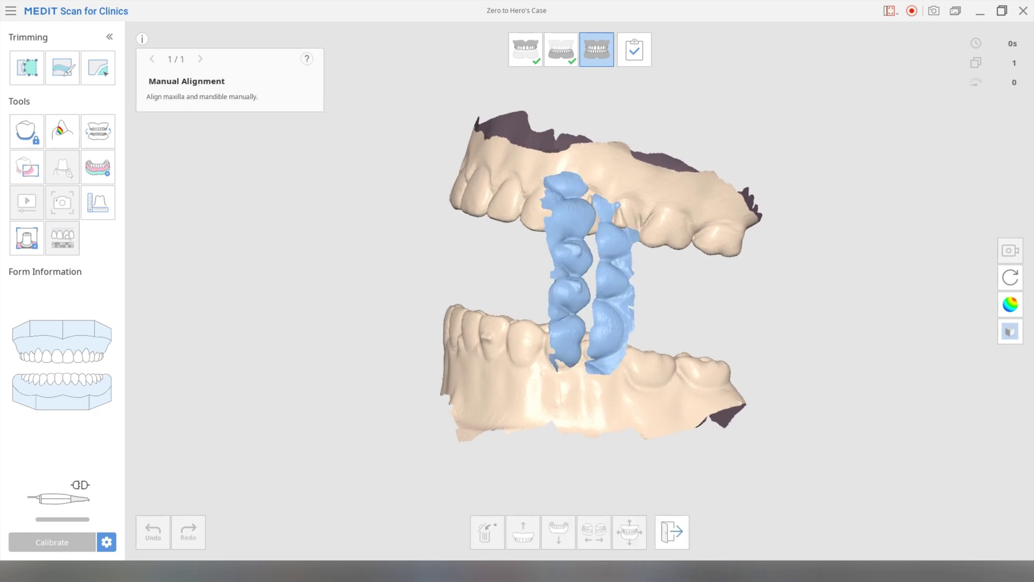
Step: Drag and rotate the bite scan into place between the upper and lower arches
drag(571, 258, 480, 238)
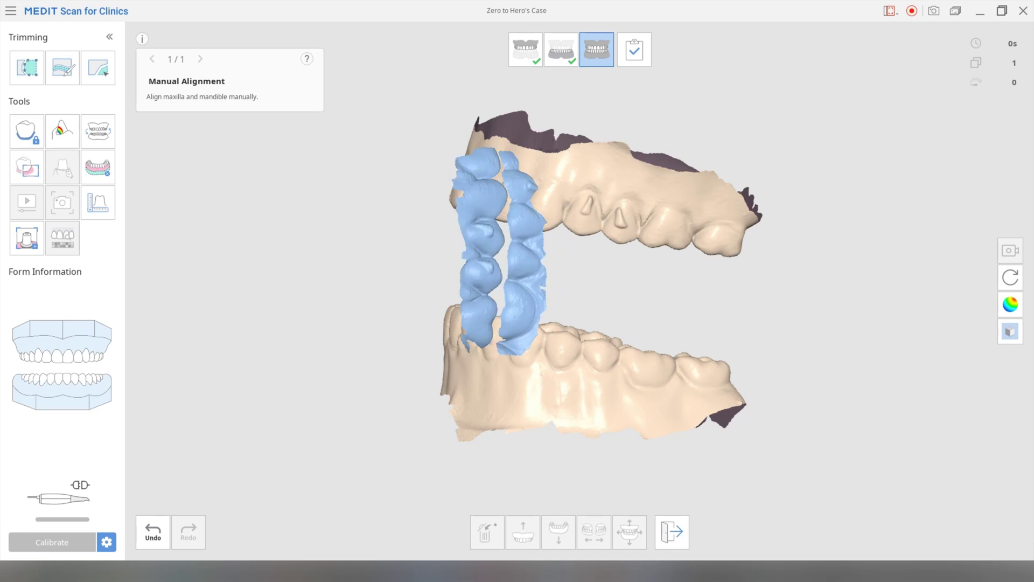
drag(498, 250, 546, 251)
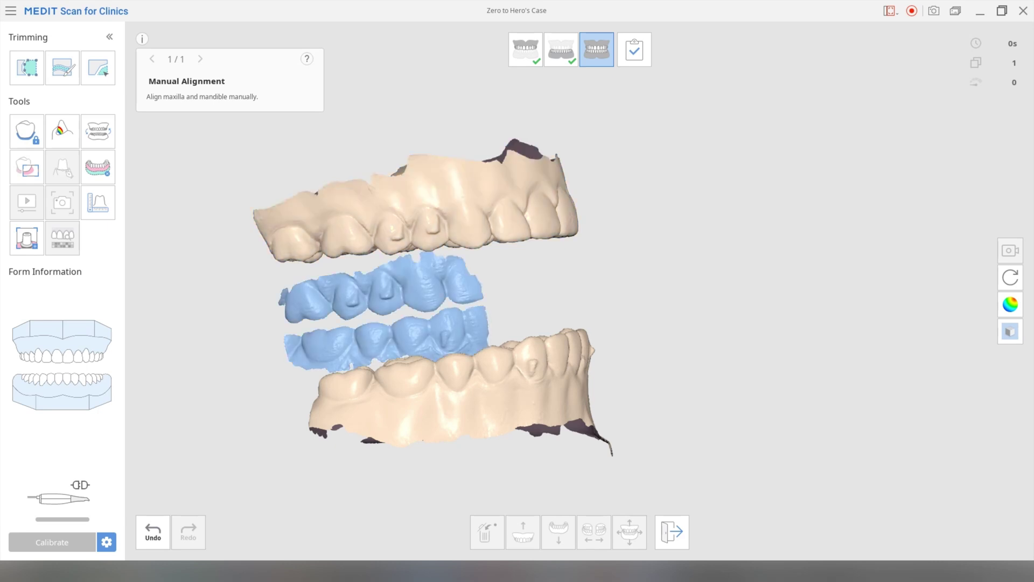
Step: Align the bite to the upper arch with three matching point pairs, then start on the lower arch
click(346, 222)
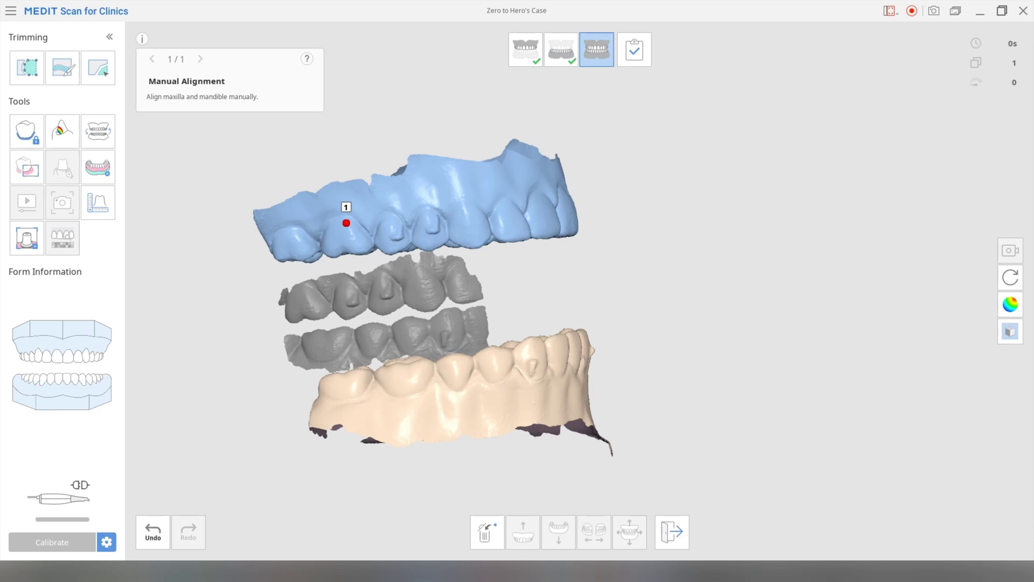
click(389, 251)
click(435, 225)
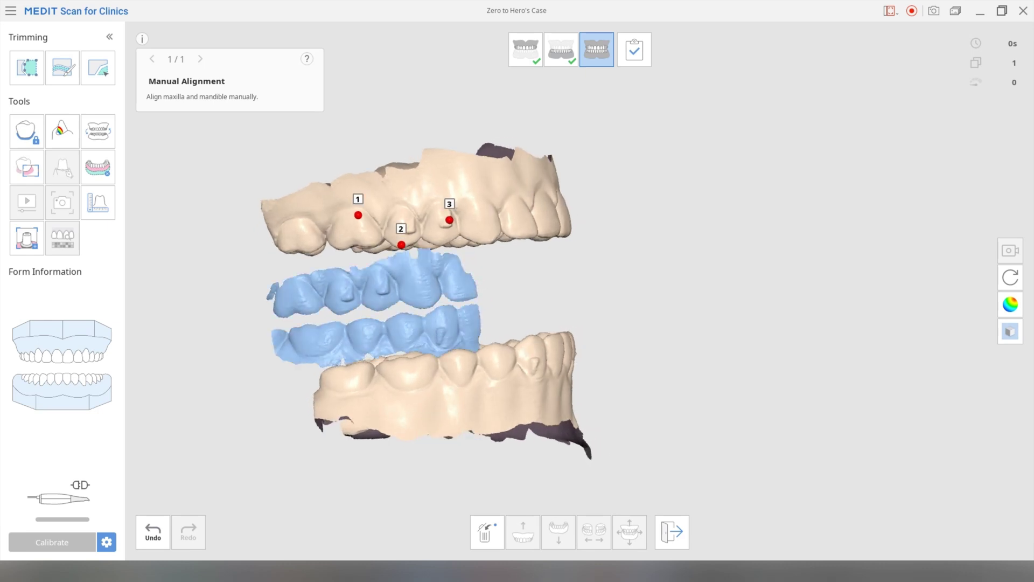
click(297, 282)
click(341, 310)
click(385, 282)
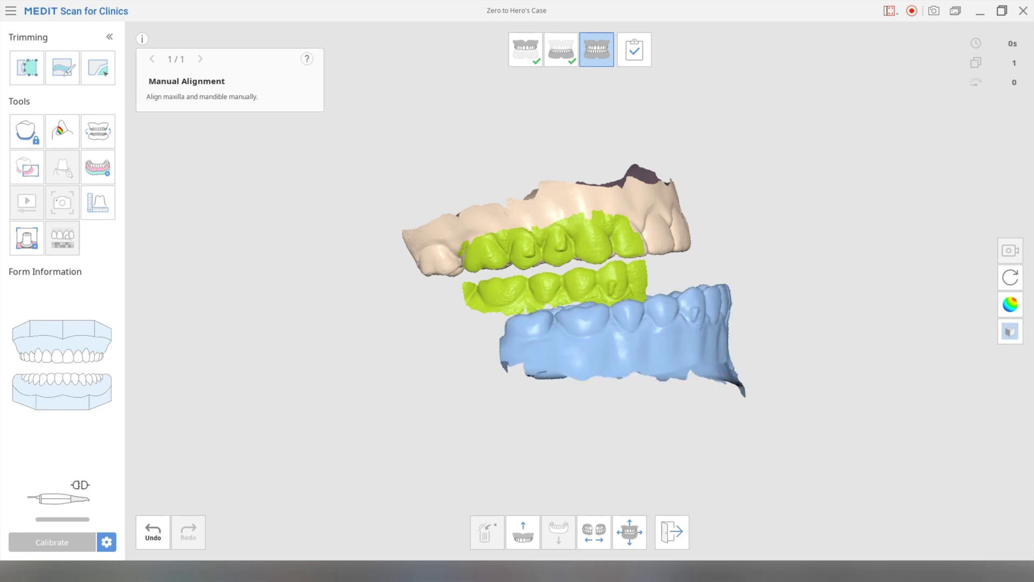
click(587, 332)
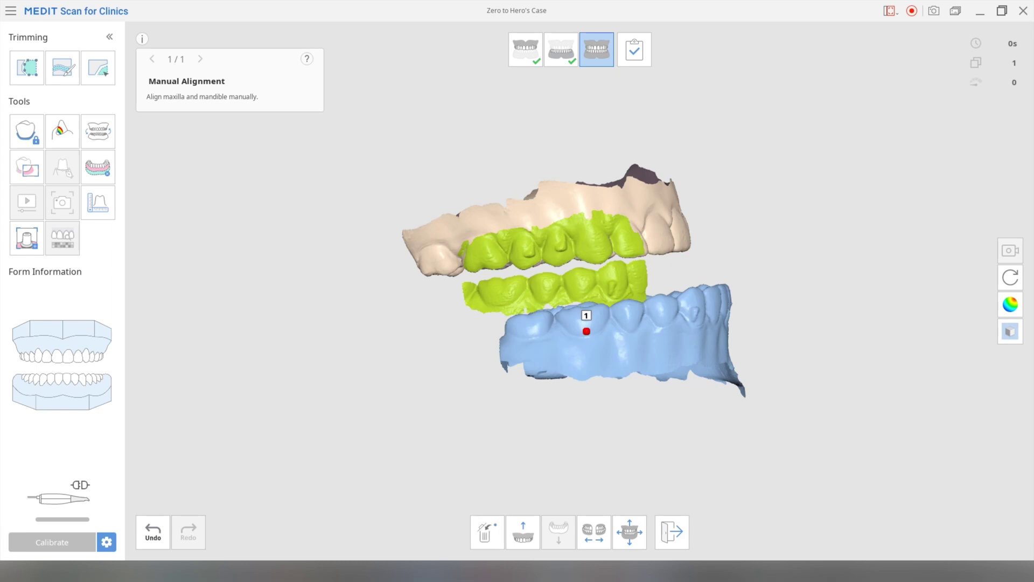
Step: Mark the remaining lower-arch points and three matching bite points to close the jaws in occlusion
click(628, 302)
click(695, 295)
scroll(571, 318, up, 5)
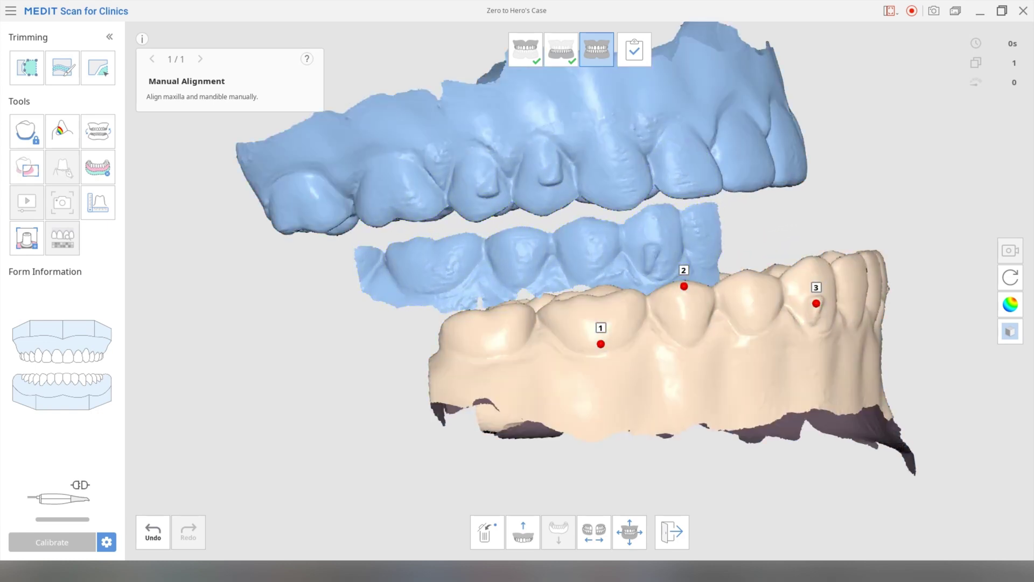
click(435, 286)
click(521, 231)
click(653, 250)
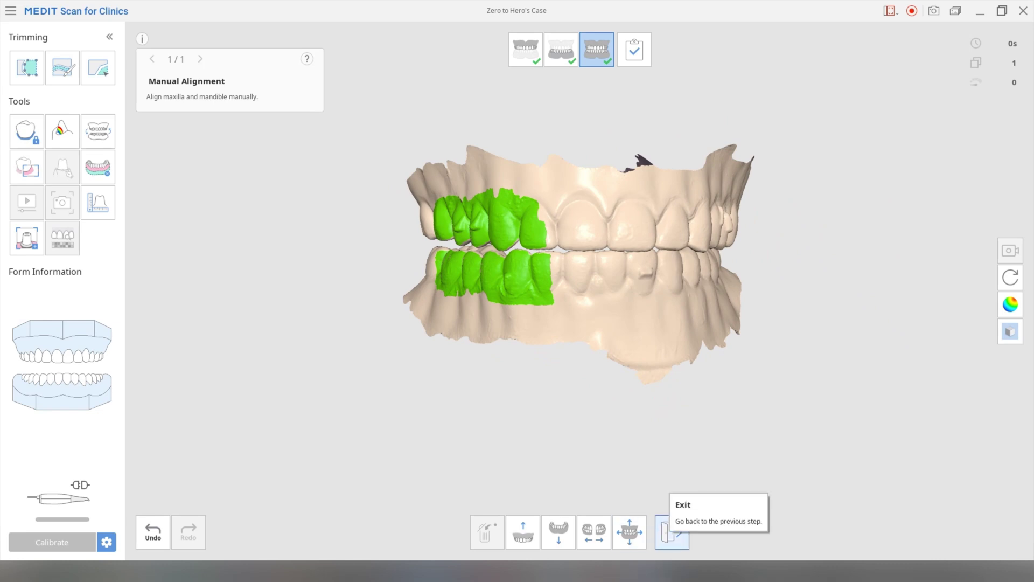
Step: Exit the first bite alignment and import the third scan of Zero to Hero's Case as Second Occlusion
click(671, 531)
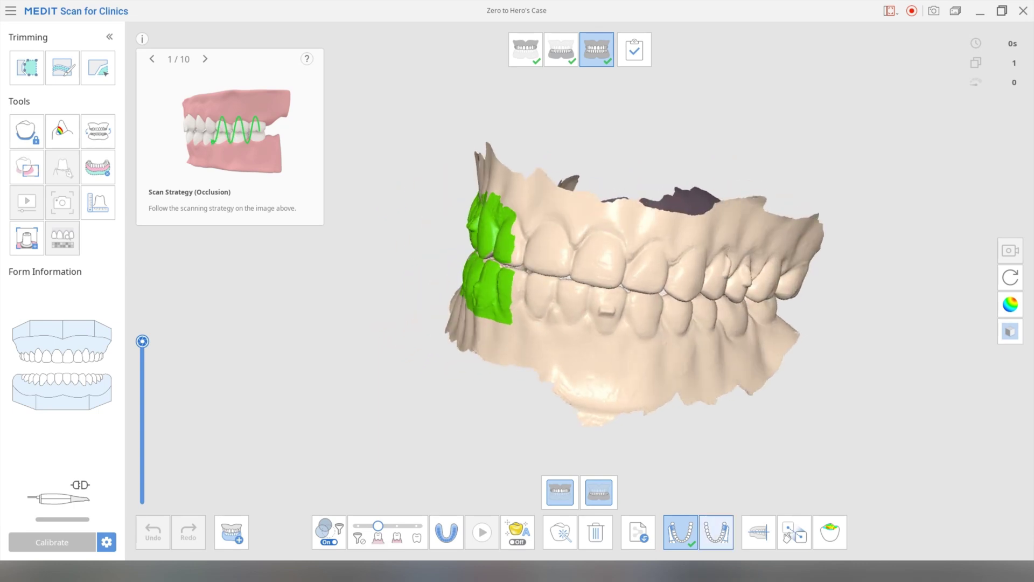
click(716, 532)
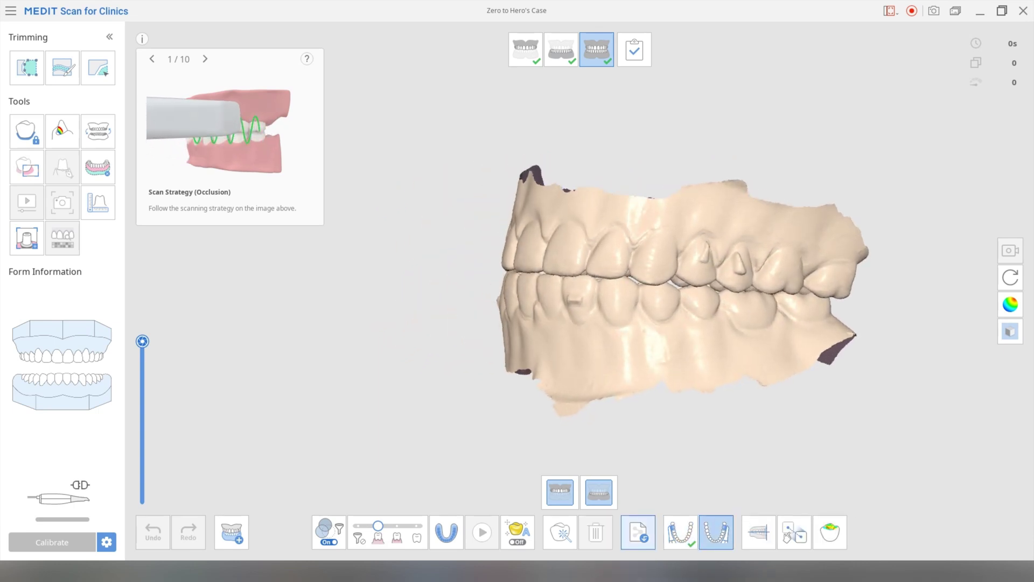
click(637, 532)
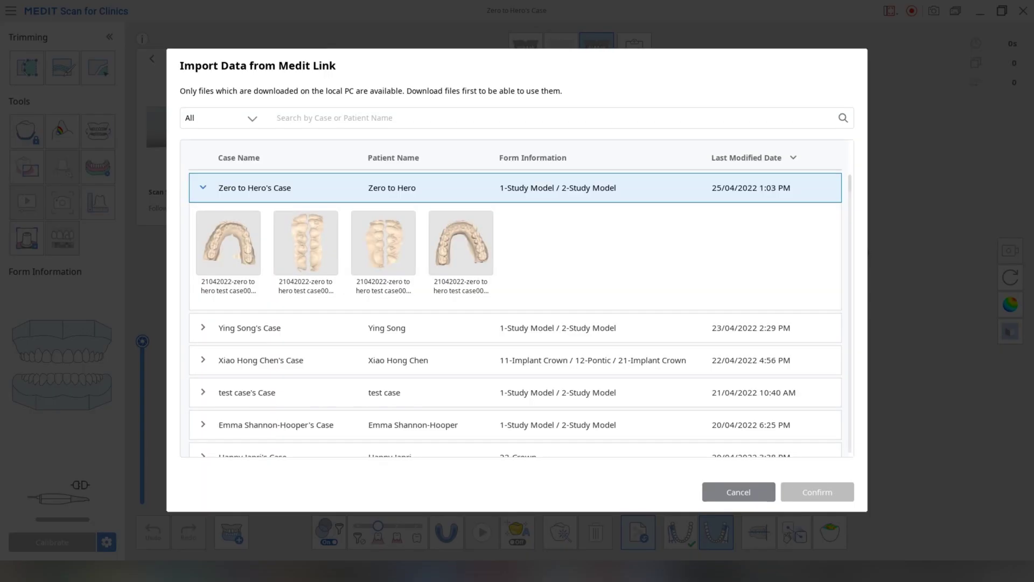
click(383, 252)
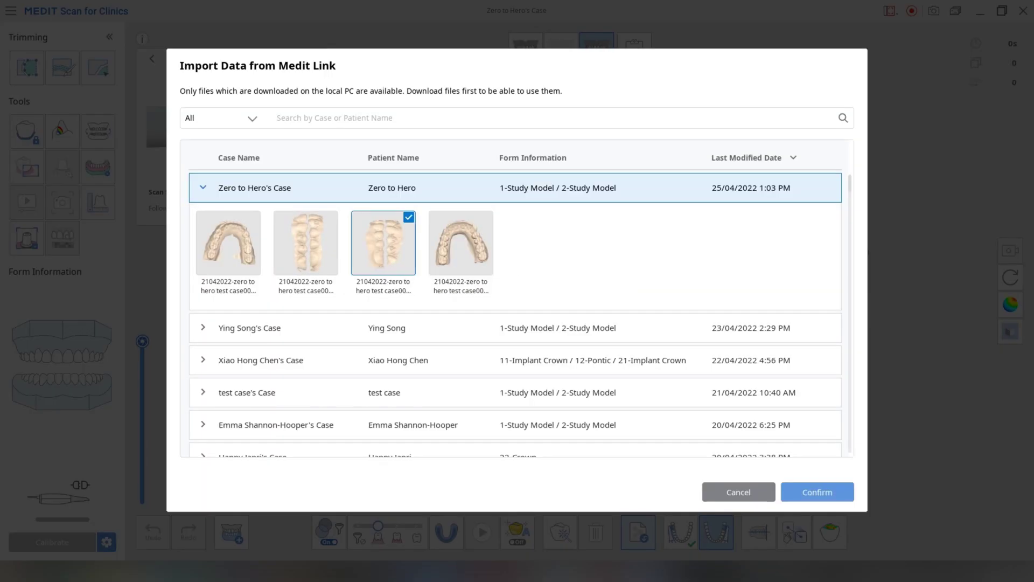
click(817, 491)
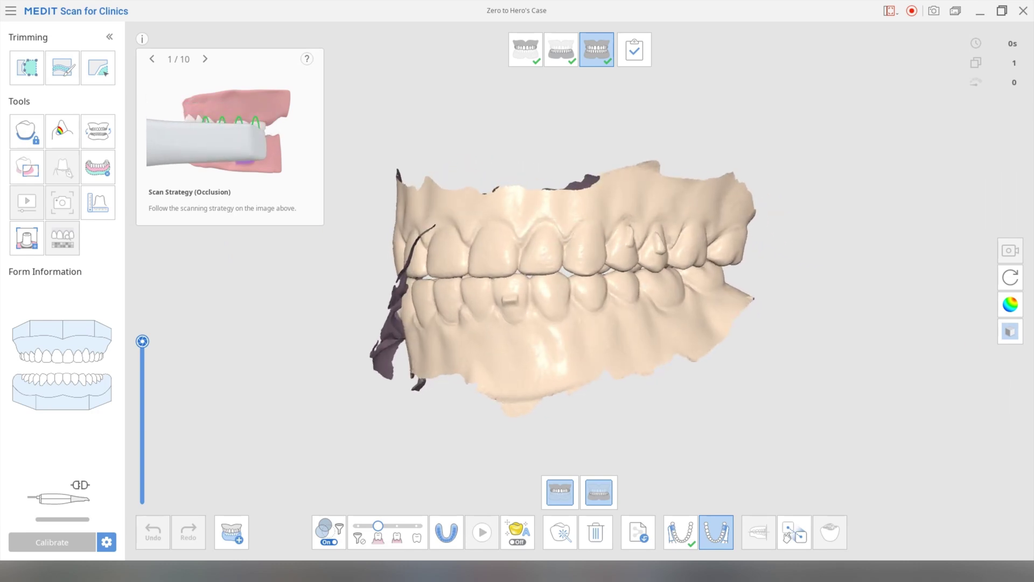
Step: Manually align the second bite with three points on the jaws and three matching points on the bite
click(794, 532)
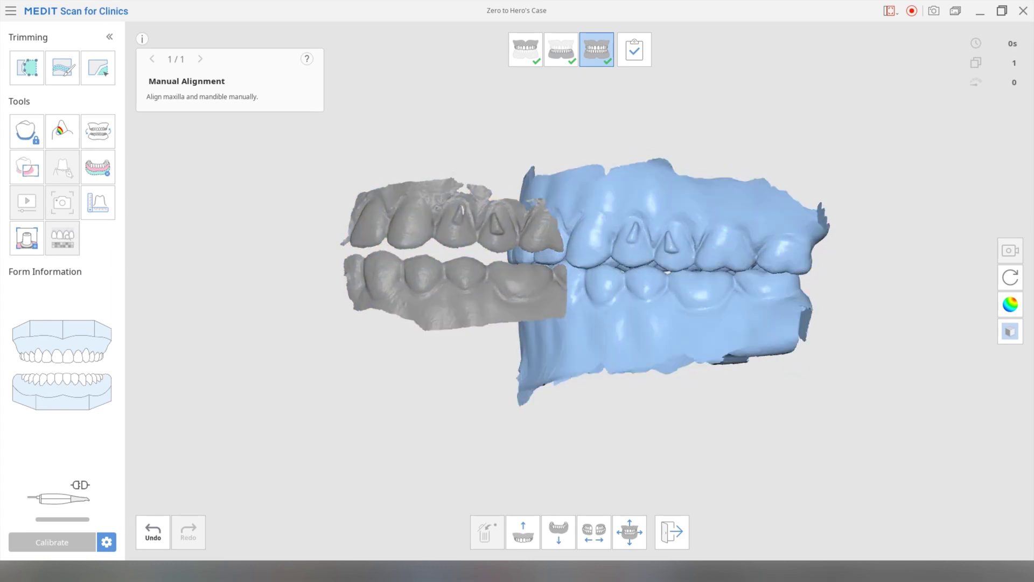
click(710, 263)
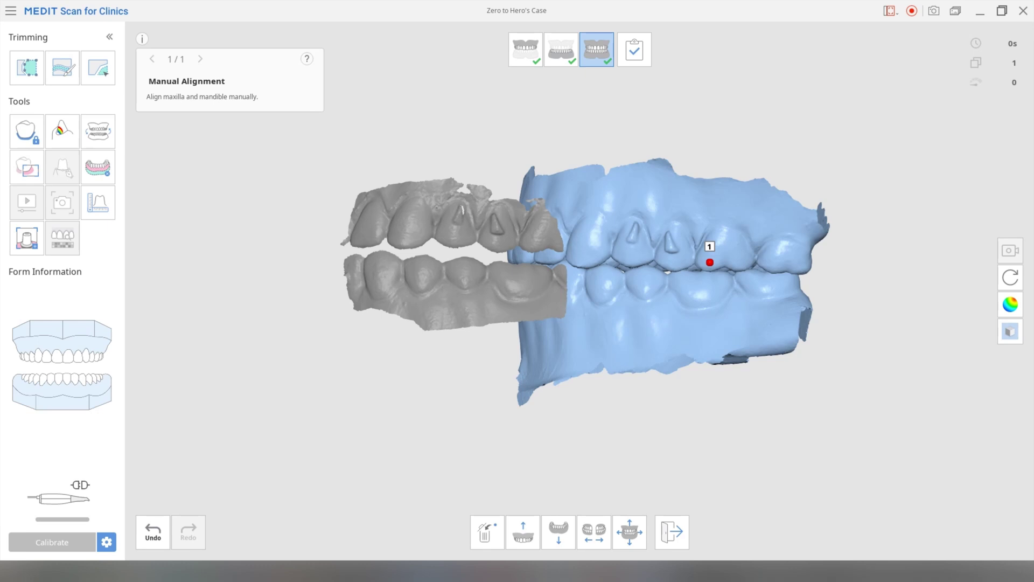
click(668, 235)
click(631, 263)
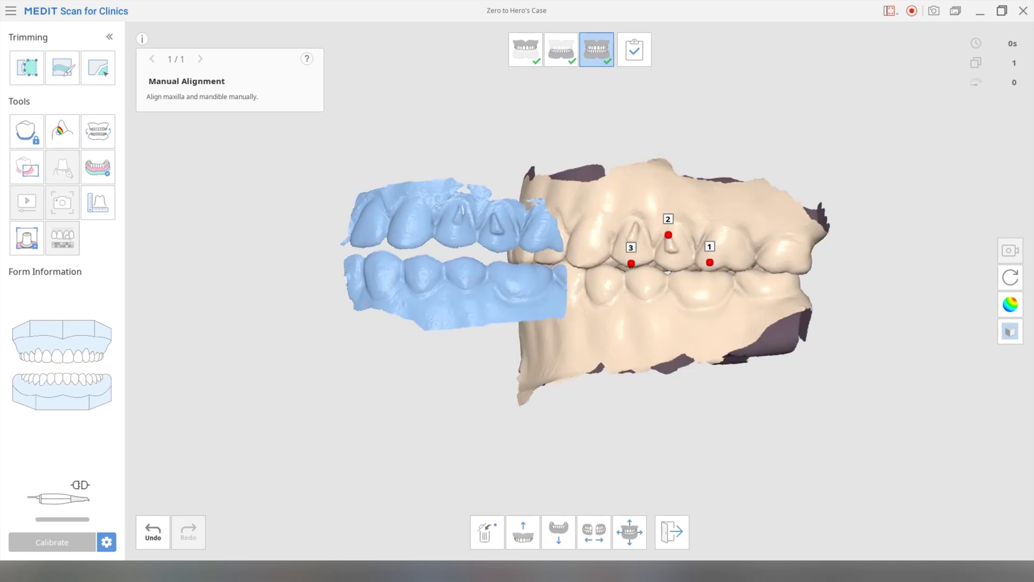
click(533, 244)
click(494, 216)
click(456, 246)
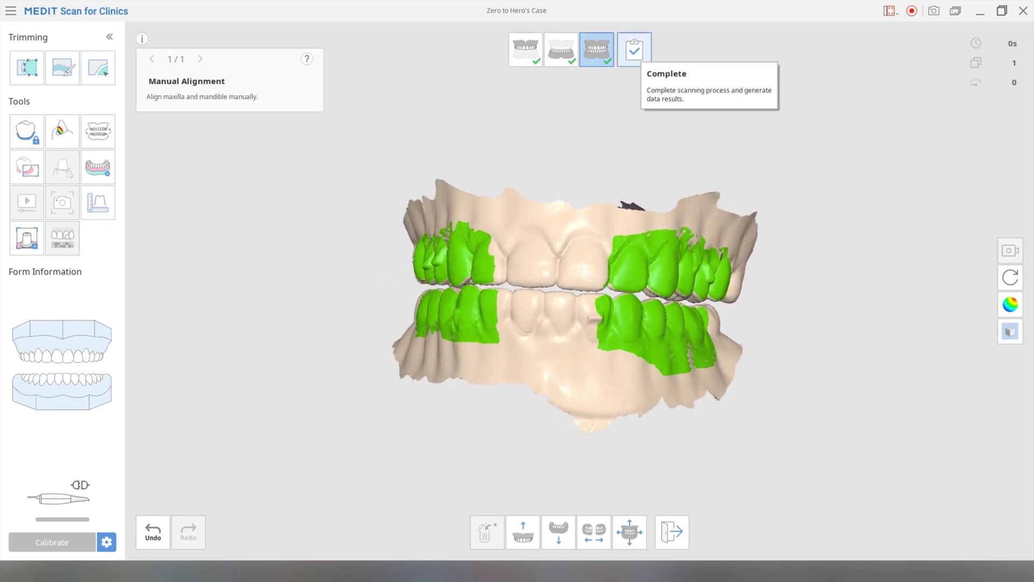
Step: Complete the scan and choose Process Data in the Data processing dialog
click(635, 49)
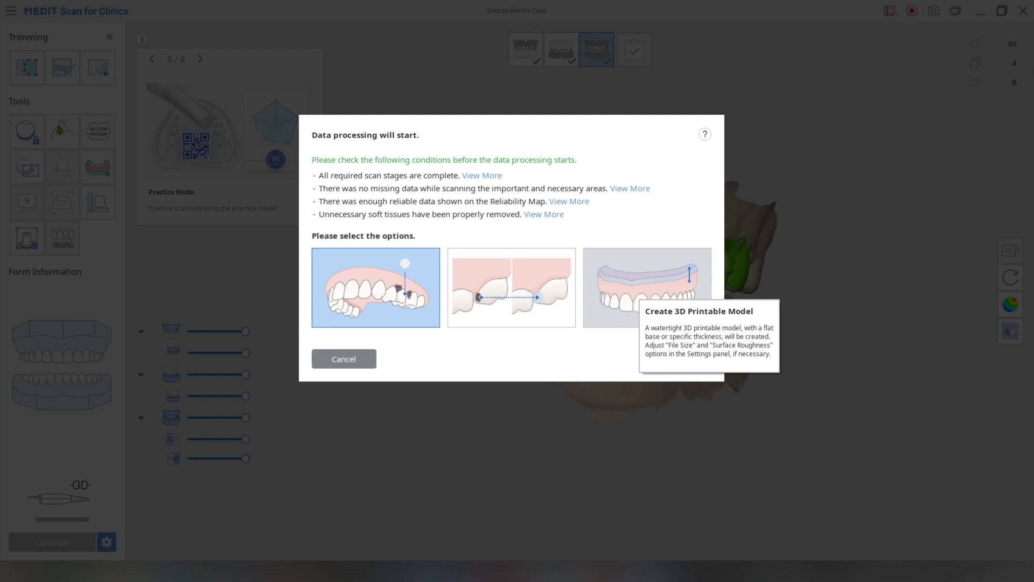
click(367, 318)
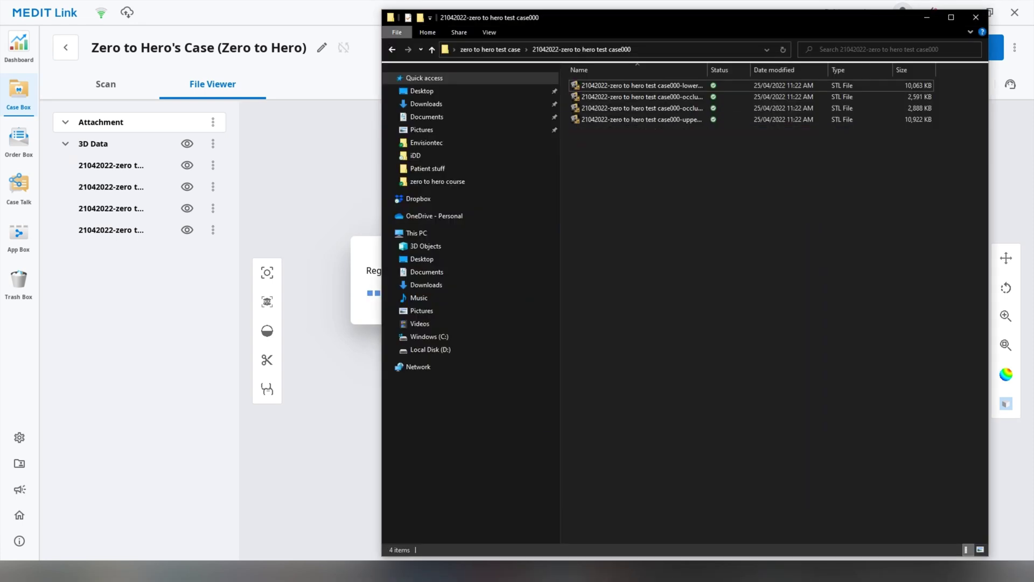
Step: Minimise the file explorer to return to Medit Link's File Viewer while registration runs
click(927, 17)
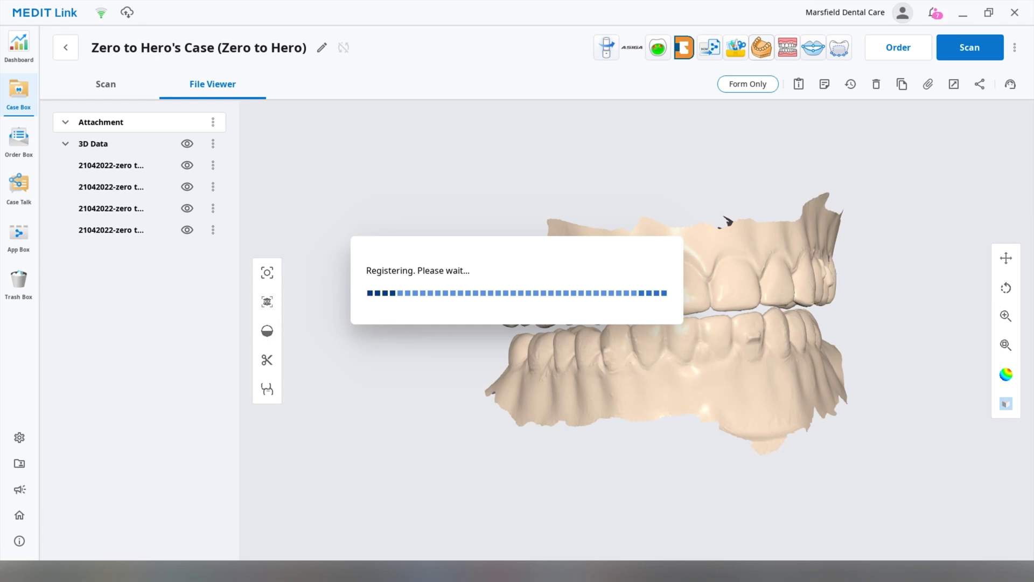